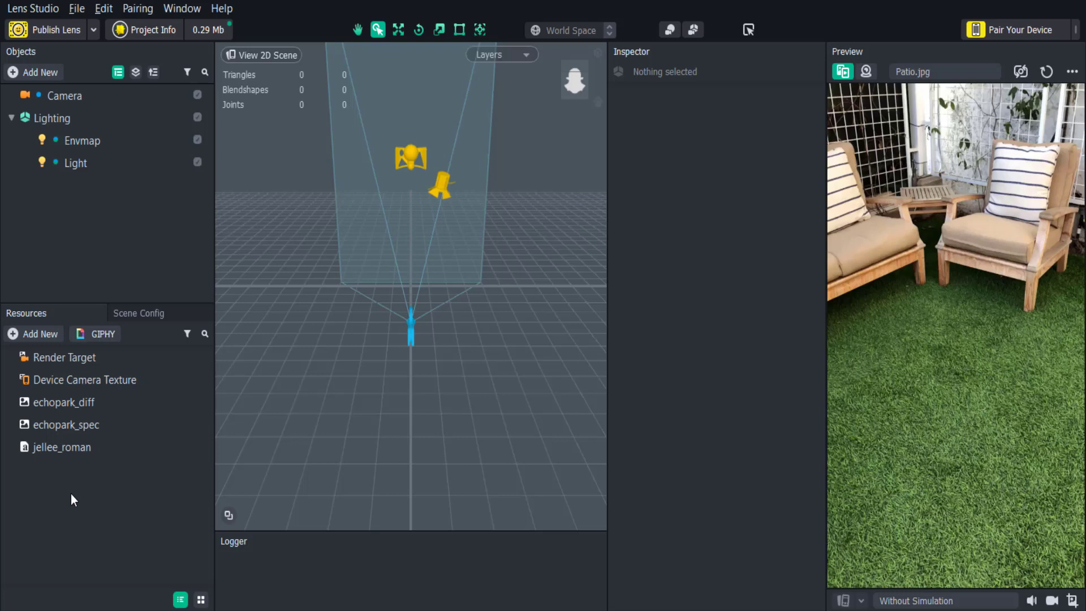
# Open the Add New object list in the Objects panel and scroll through it
pyautogui.click(50, 76)
pyautogui.scroll(3, 73, 164)
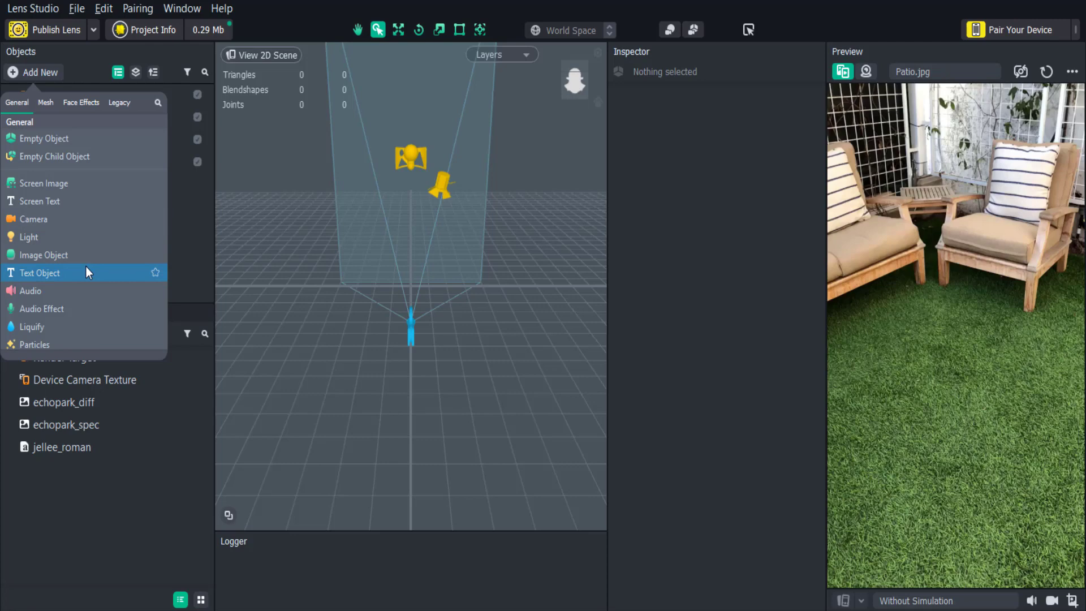
# Add a Screen Text object and replace its placeholder Text with 'Hello! It's'
pyautogui.click(84, 207)
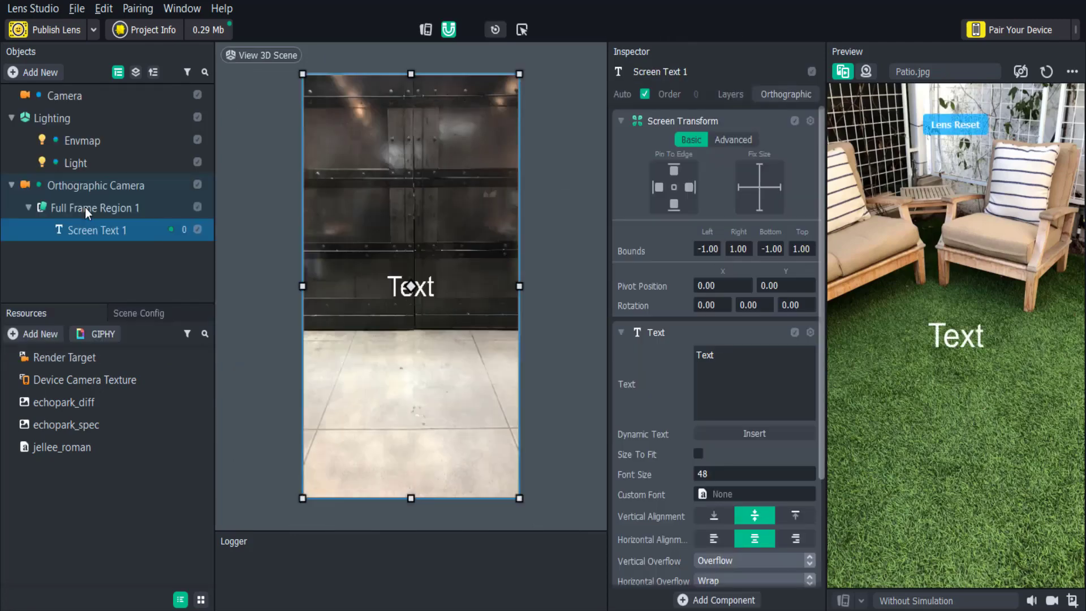
pyautogui.scroll(-3, 712, 361)
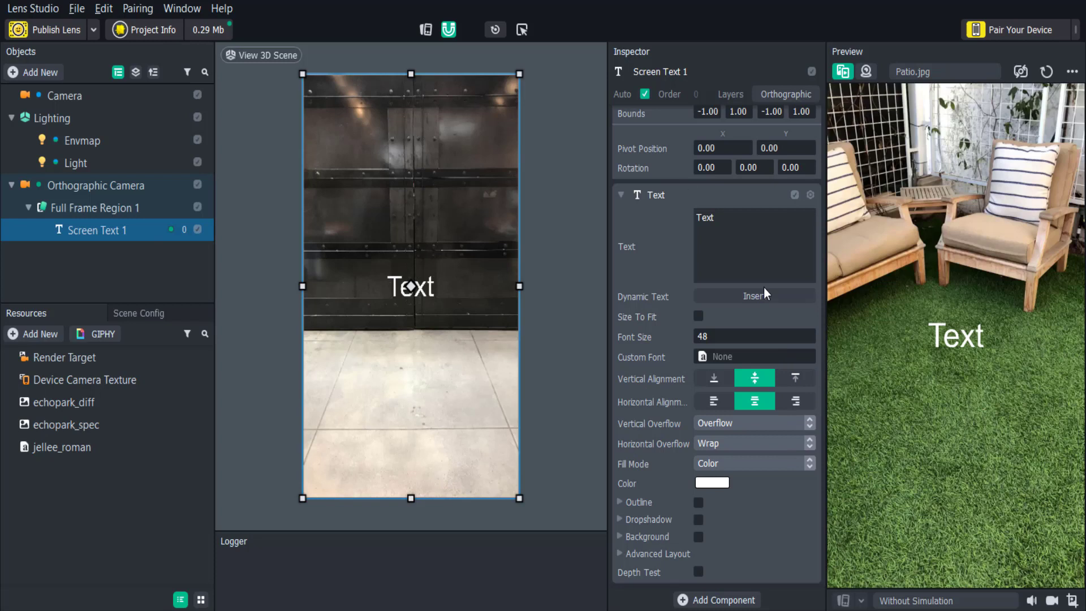
pyautogui.moveTo(739, 226); pyautogui.dragTo(673, 220)
pyautogui.write('Hello!')
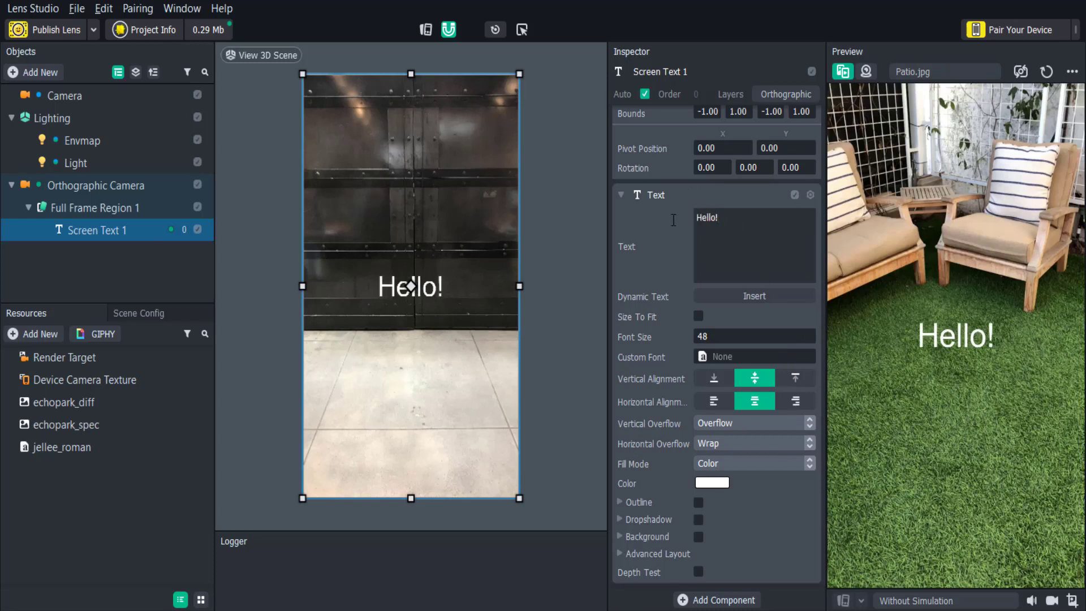
pyautogui.write(" It's")
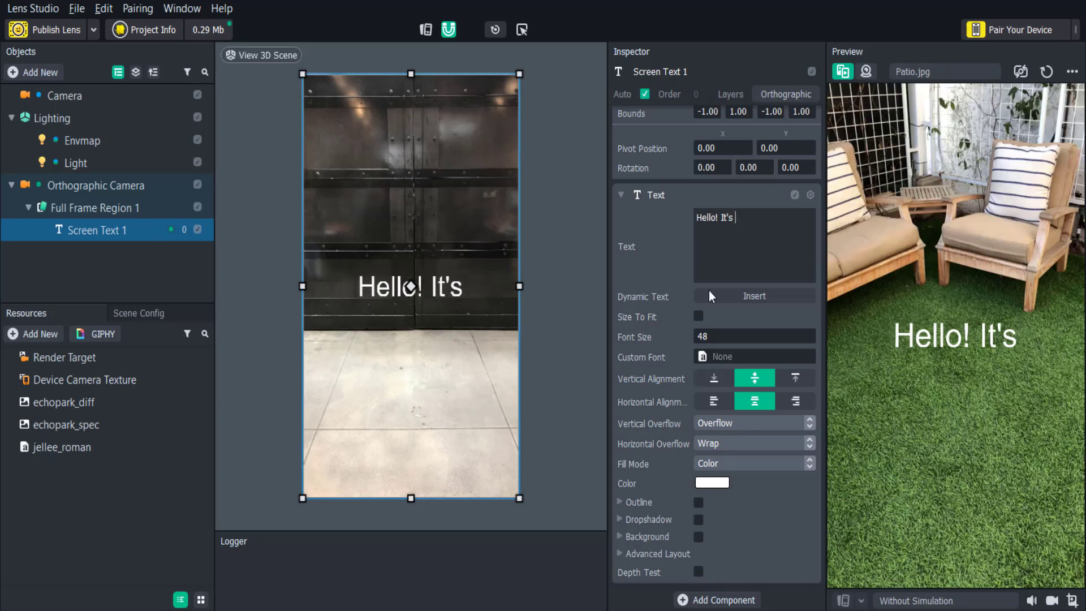
# Insert the live Weather and City fields, joined by 'in' and ending with '!'
pyautogui.click(734, 294)
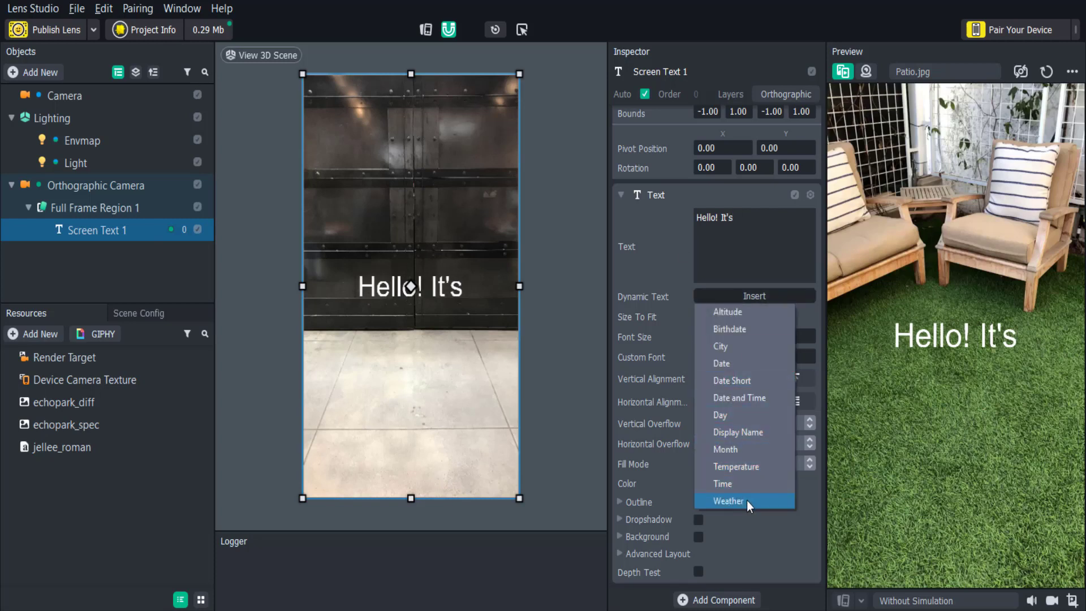
pyautogui.click(729, 501)
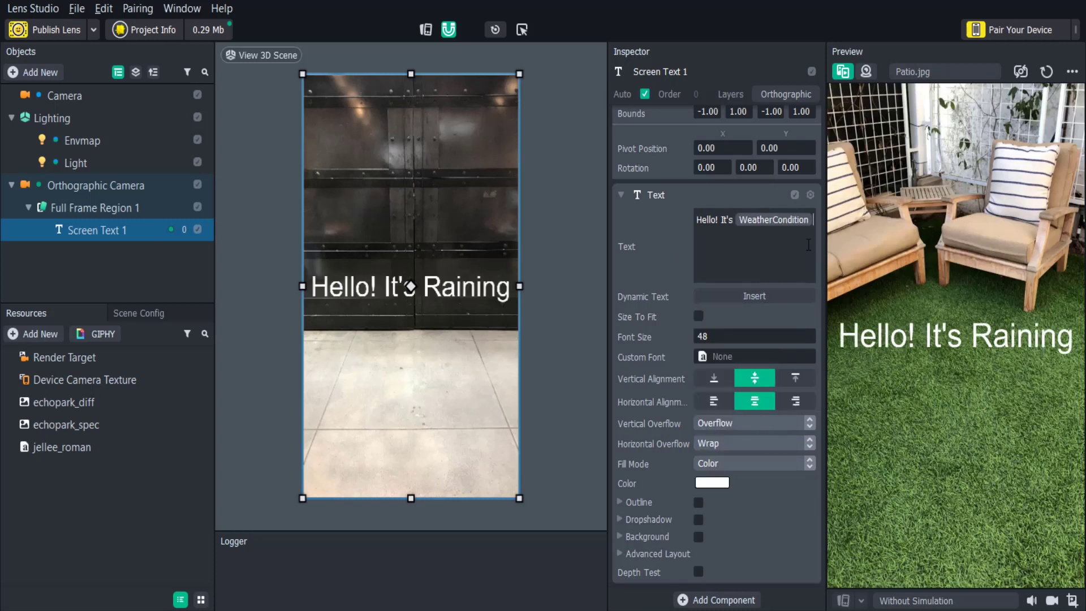
pyautogui.write('in')
pyautogui.click(757, 294)
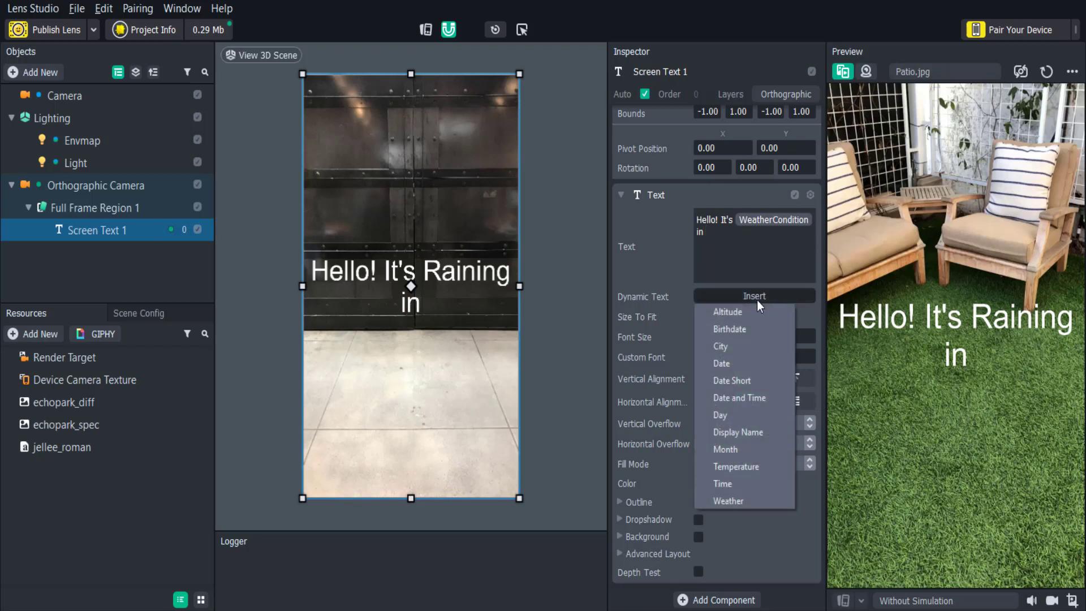
pyautogui.click(738, 345)
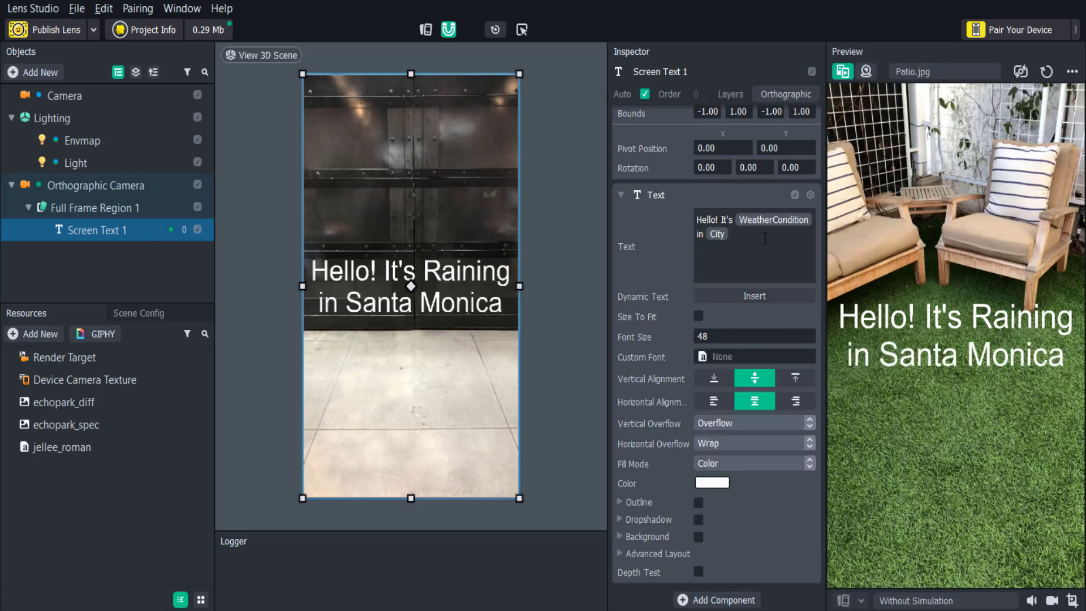
pyautogui.write('!')
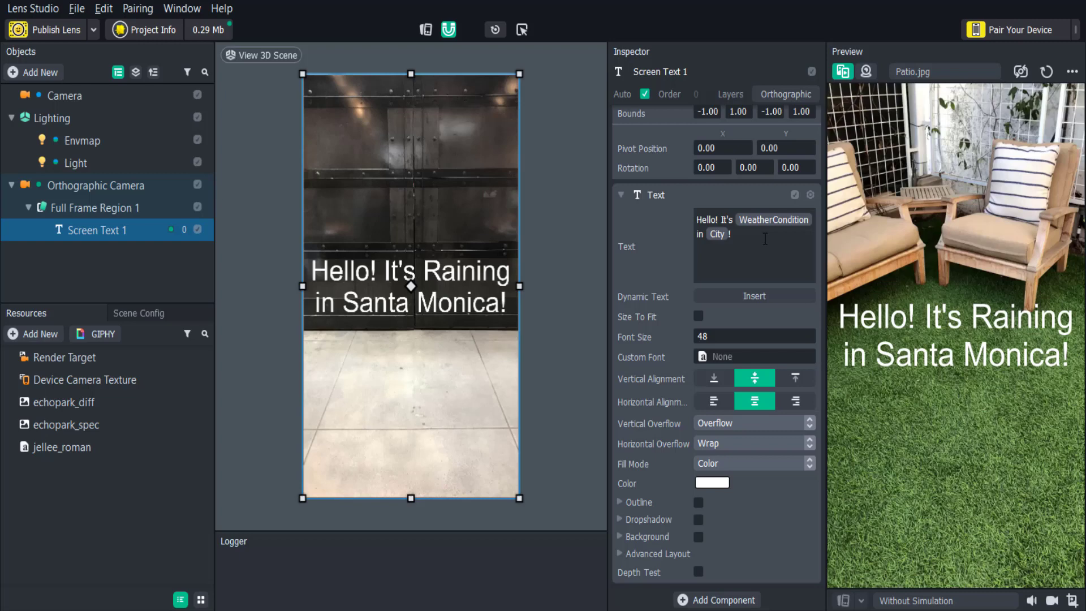
# Leave Size To Fit off, set font size 44 and apply the jellee_roman custom font
pyautogui.click(699, 316)
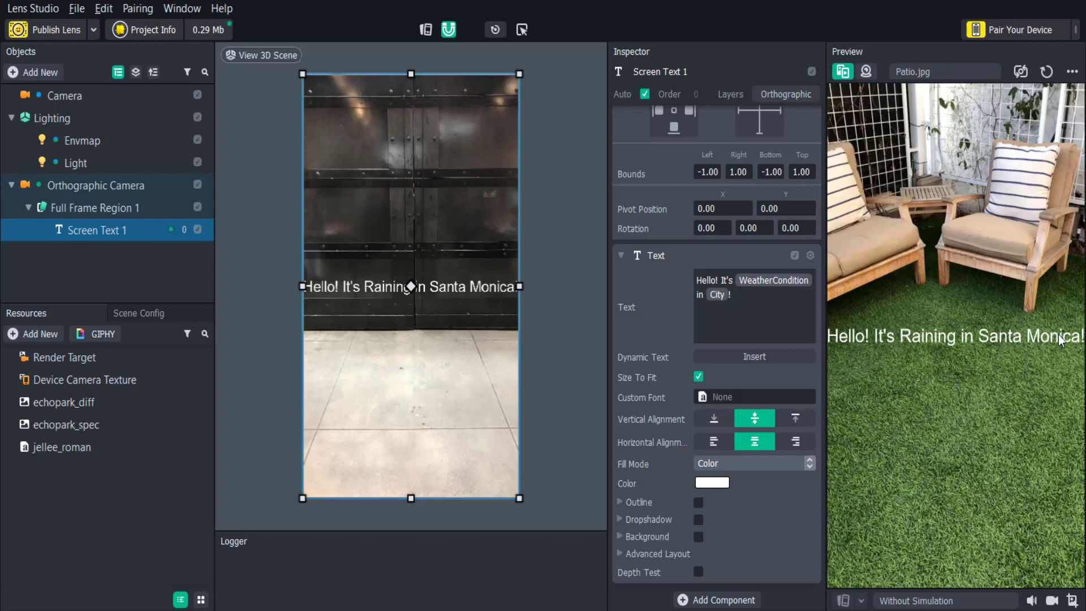
pyautogui.click(698, 377)
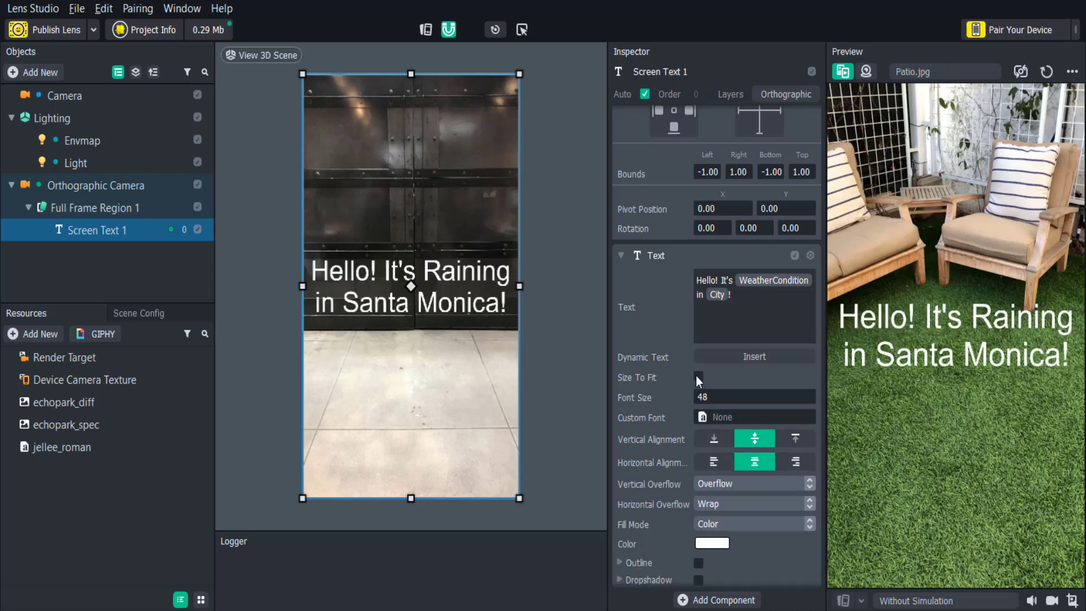
pyautogui.press('Tab')
pyautogui.write('45')
pyautogui.click(723, 412)
pyautogui.click(479, 151)
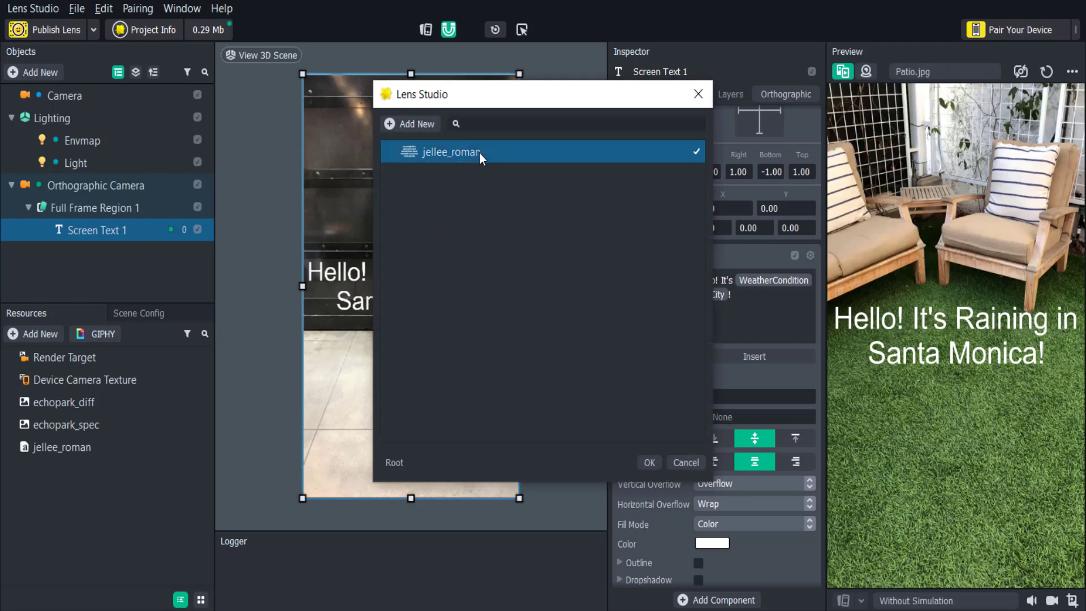
pyautogui.doubleClick(479, 151)
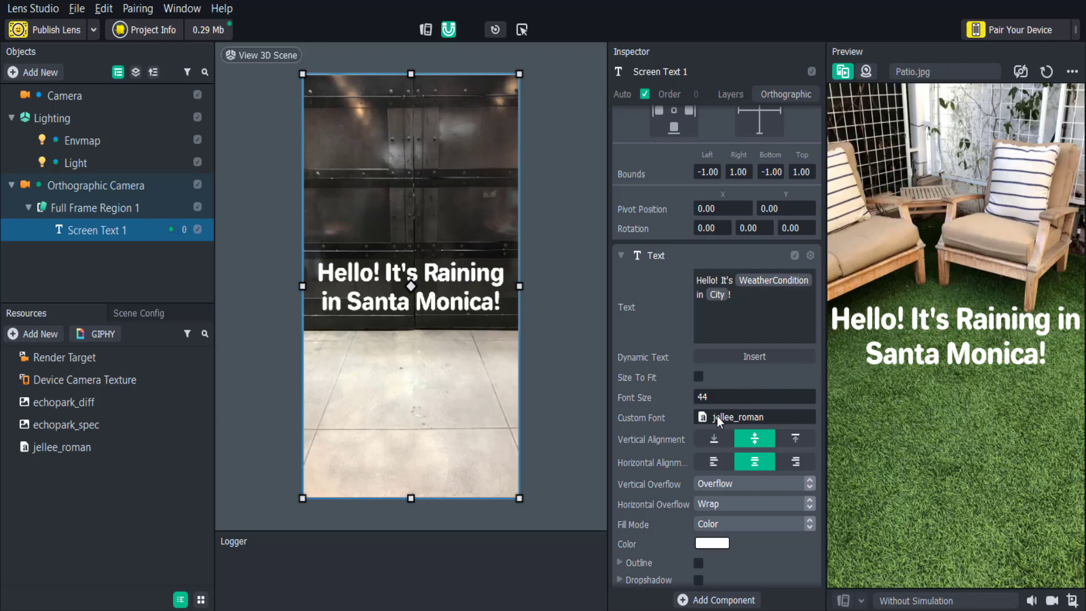
# Try bottom and top alignments, then re-centre the text vertically and horizontally
pyautogui.click(812, 440)
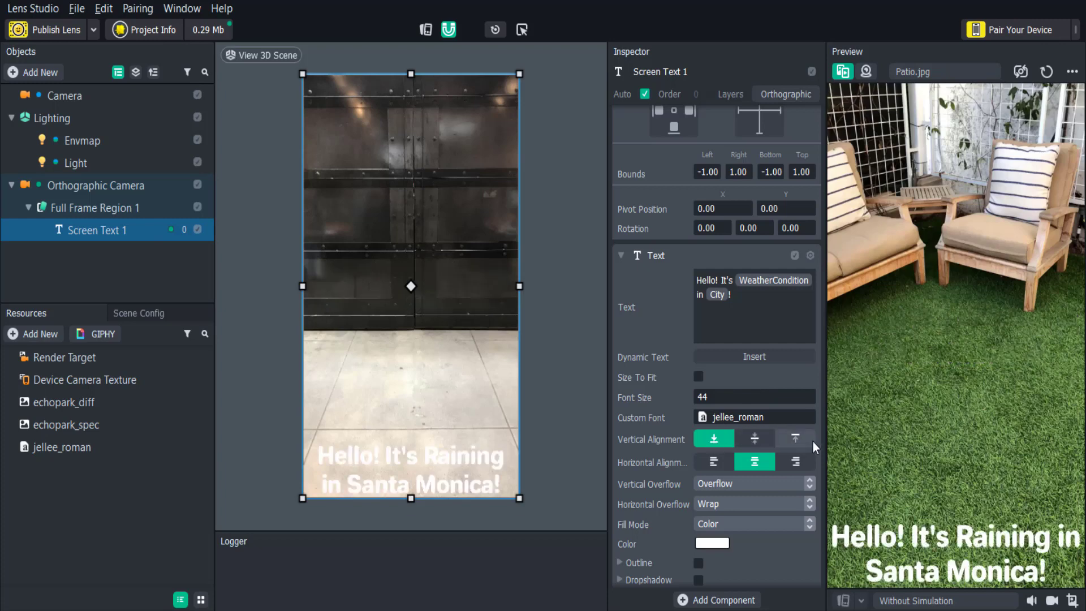
pyautogui.click(797, 460)
pyautogui.click(717, 462)
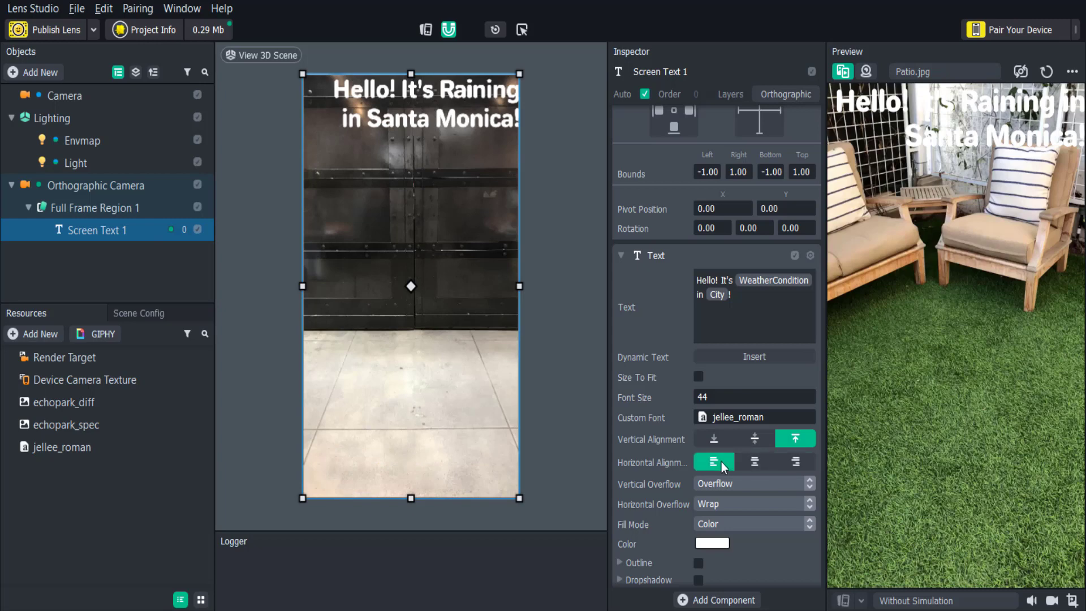
pyautogui.click(754, 445)
pyautogui.click(757, 463)
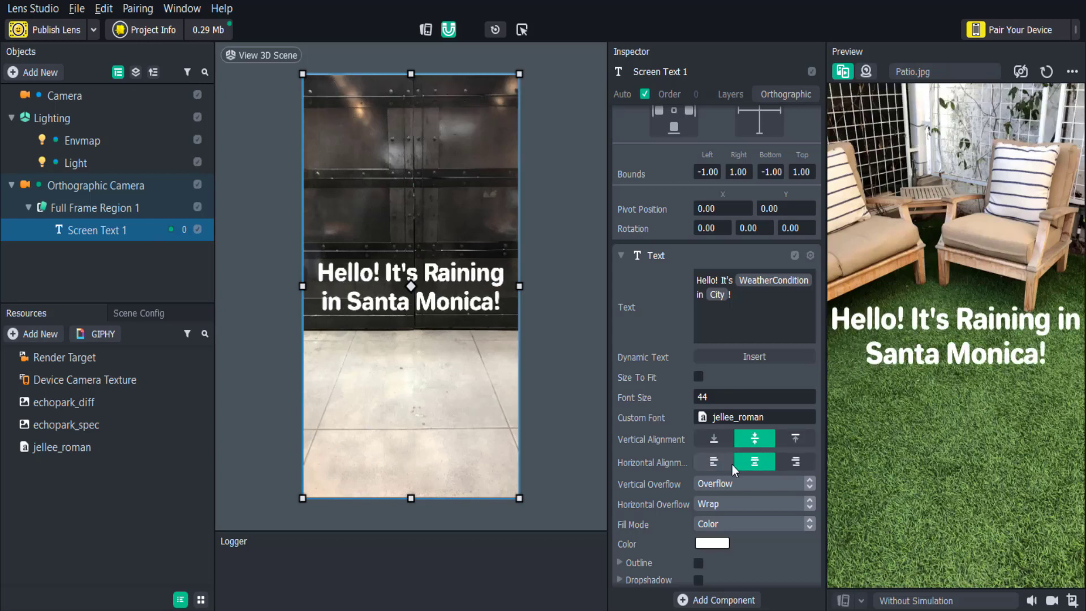
pyautogui.scroll(-2, 731, 463)
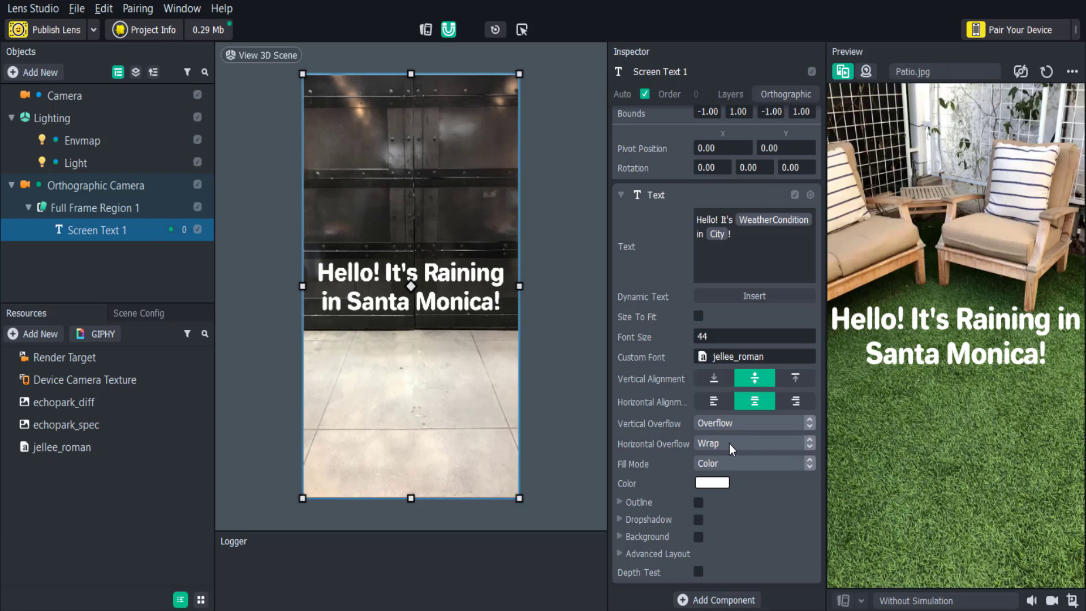
# Compare the Clip and Shrink overflow options, ending with Horizontal Overflow set to Wrap
pyautogui.click(728, 443)
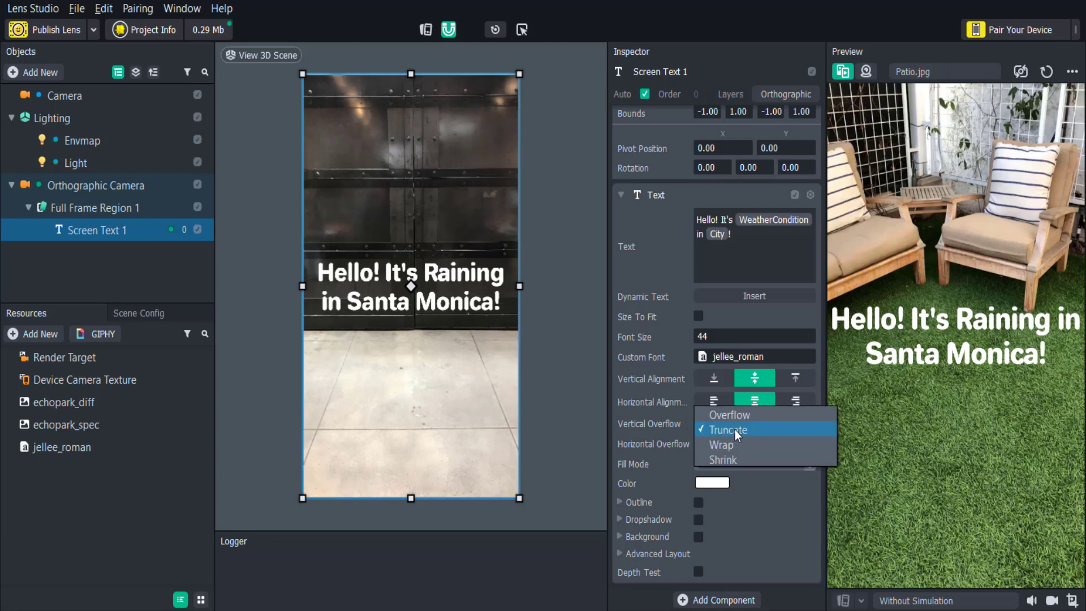
pyautogui.click(734, 429)
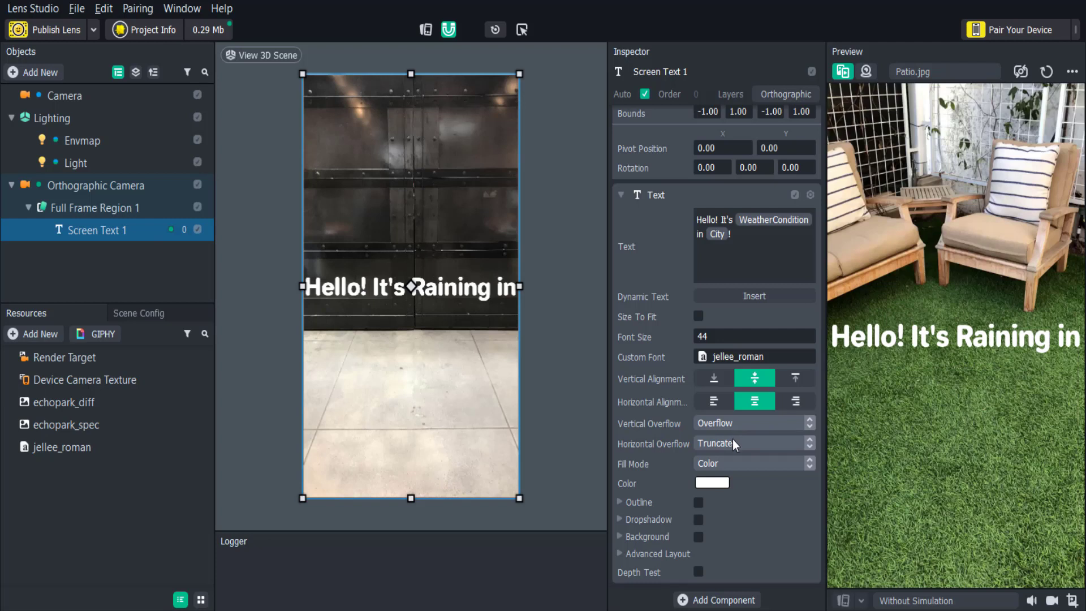
pyautogui.click(732, 442)
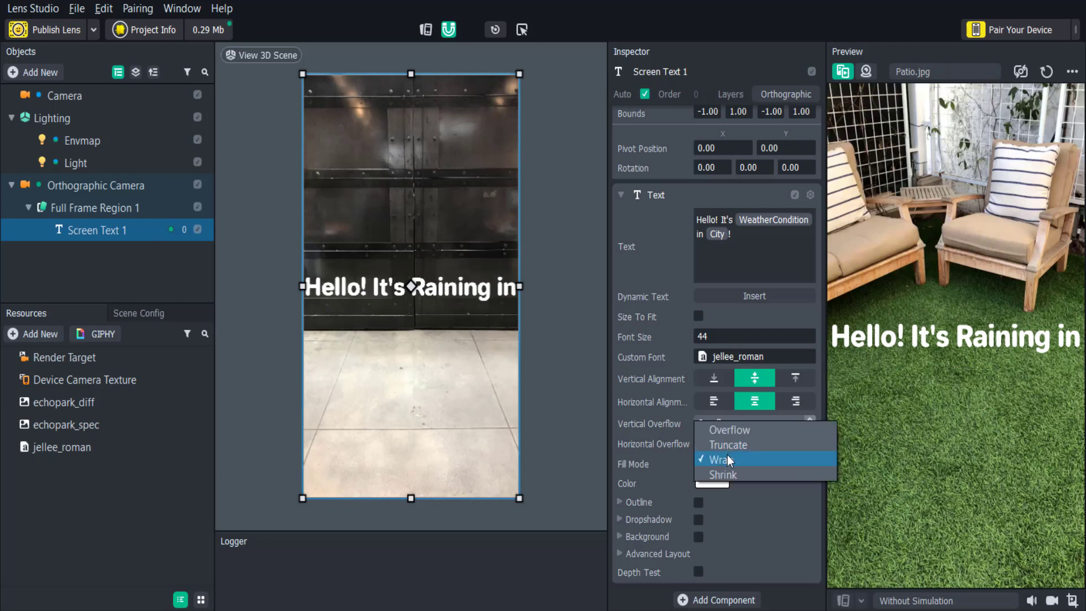
pyautogui.click(727, 458)
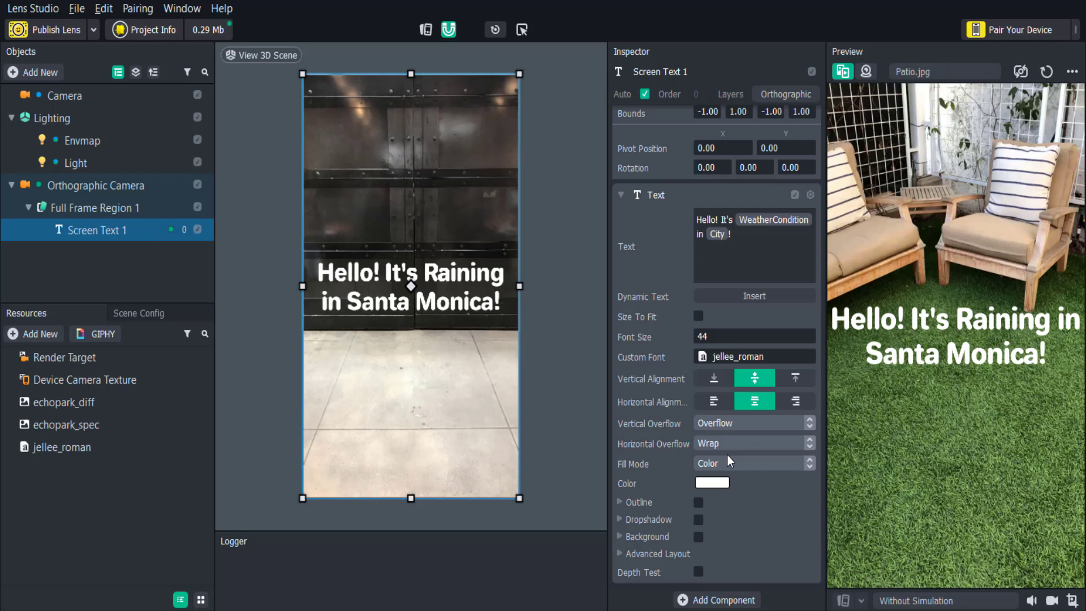
pyautogui.click(726, 444)
pyautogui.click(726, 458)
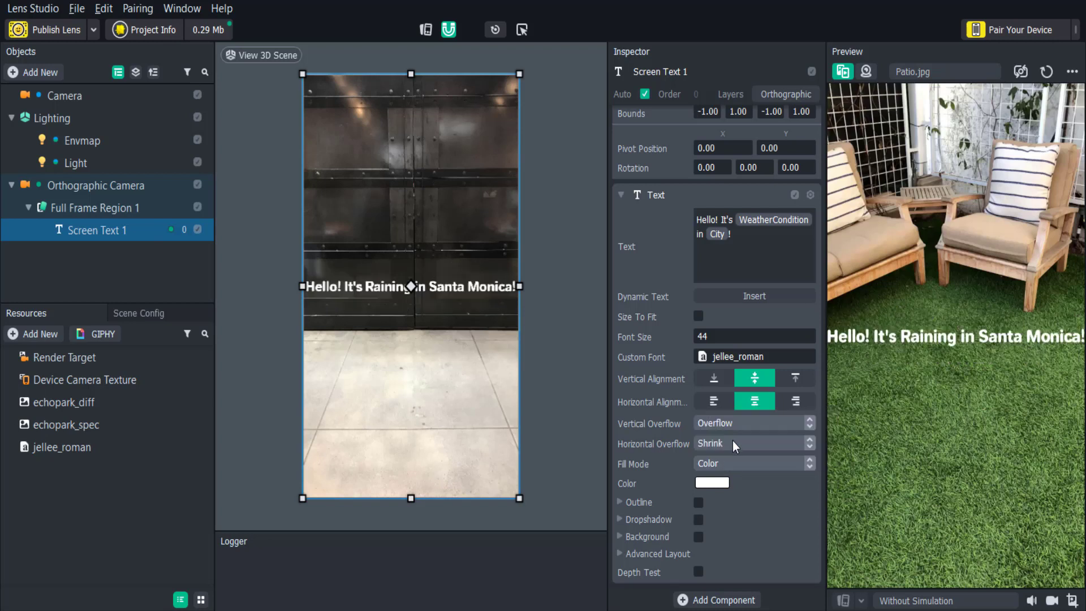
pyautogui.click(734, 440)
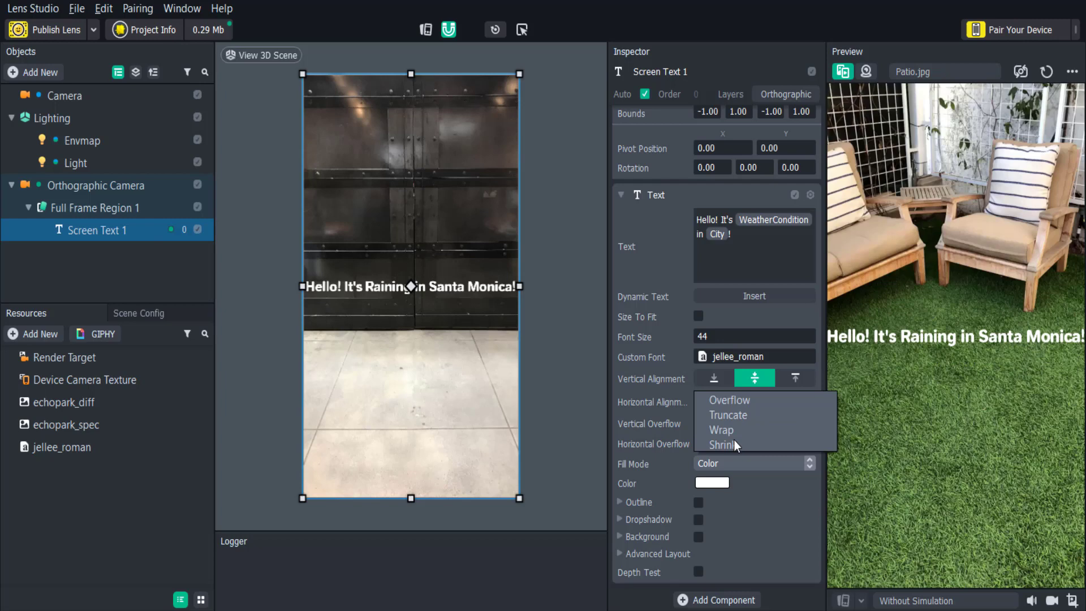
pyautogui.click(737, 431)
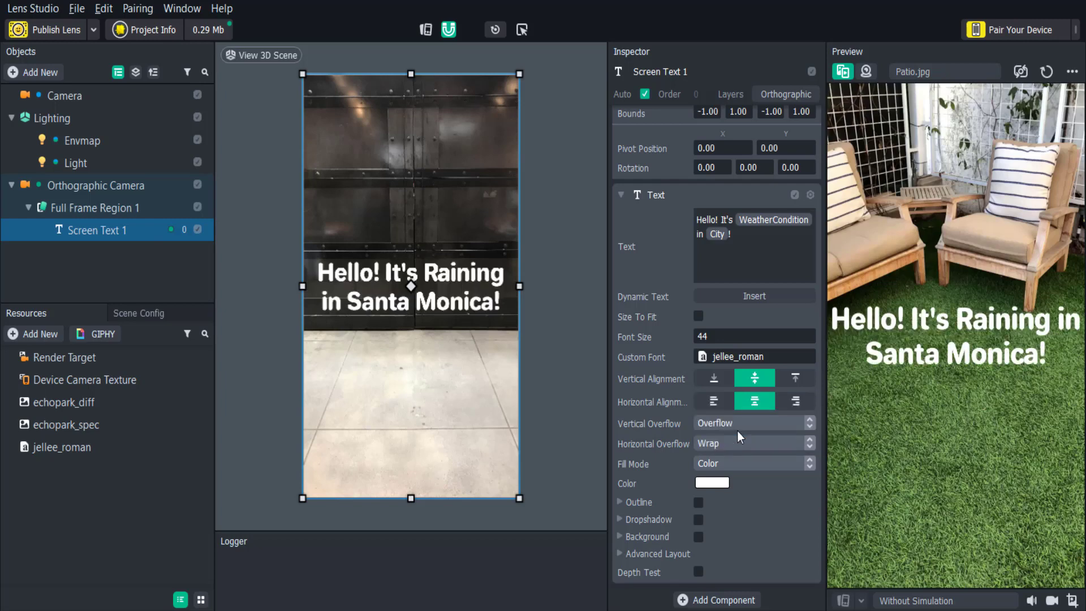
# Colour the text cyan #55ffff, briefly trying a Texture fill before reverting to Color
pyautogui.click(701, 484)
pyautogui.click(495, 259)
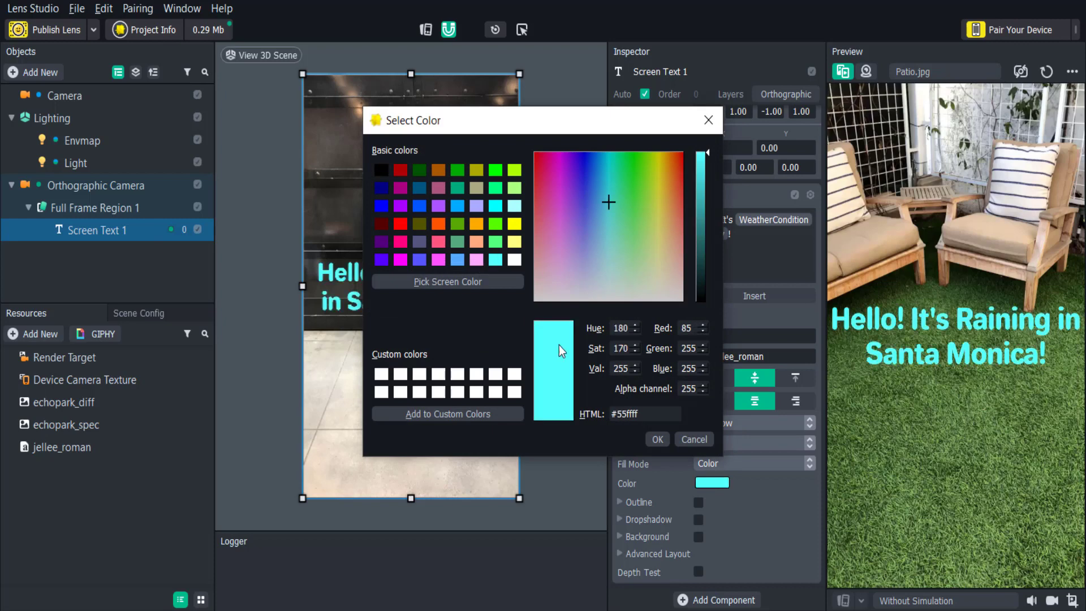
pyautogui.click(656, 439)
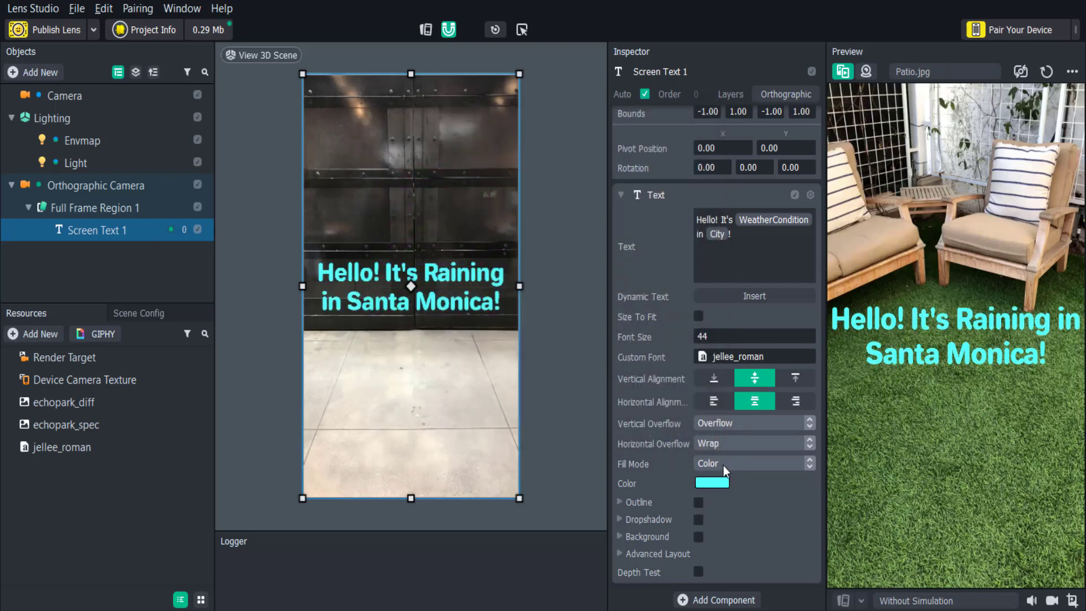
pyautogui.click(722, 465)
pyautogui.click(724, 474)
pyautogui.click(729, 482)
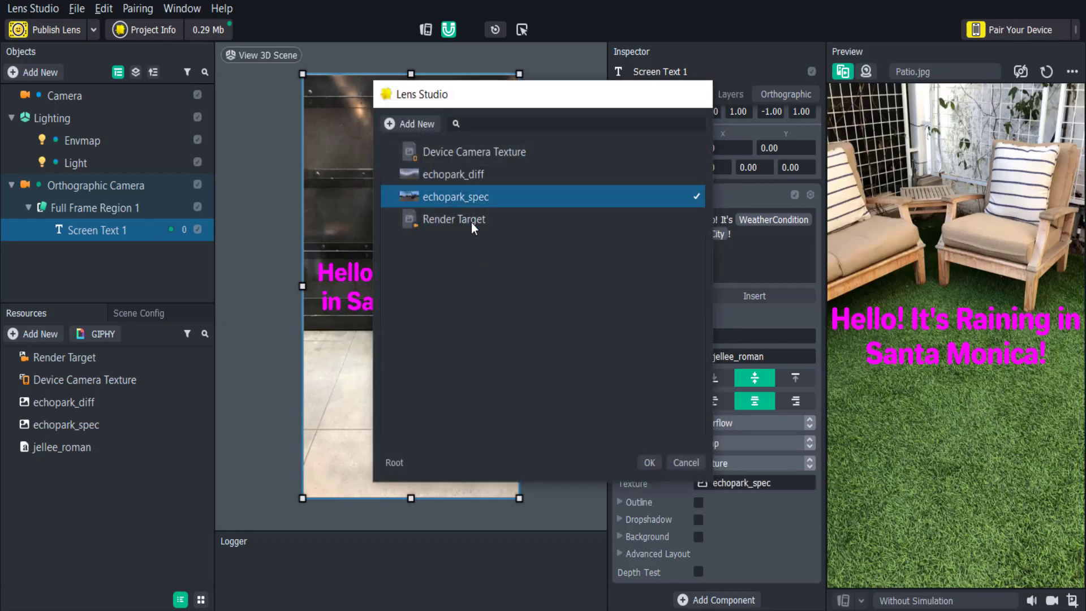
pyautogui.press('Return')
pyautogui.click(728, 464)
pyautogui.click(731, 451)
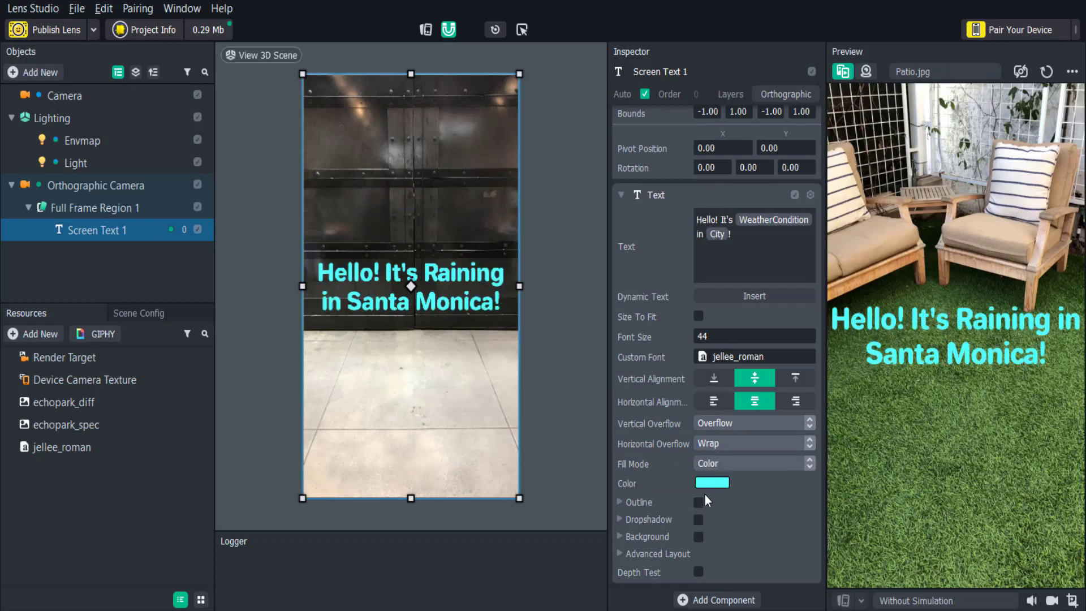
# Enable a white outline on the text, and leave Background switched off
pyautogui.click(699, 502)
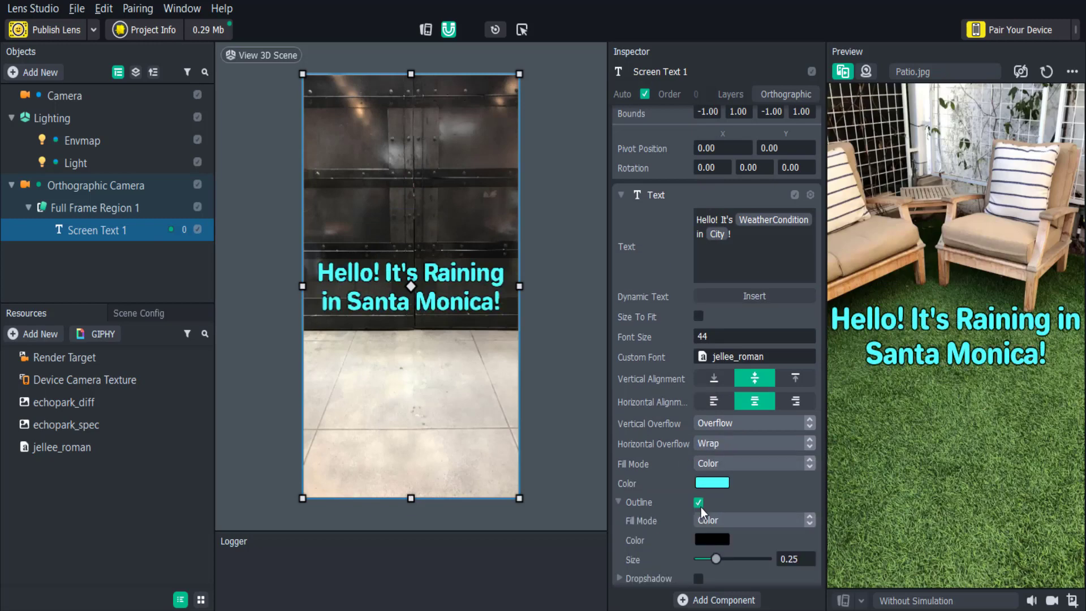
pyautogui.click(711, 540)
pyautogui.click(516, 260)
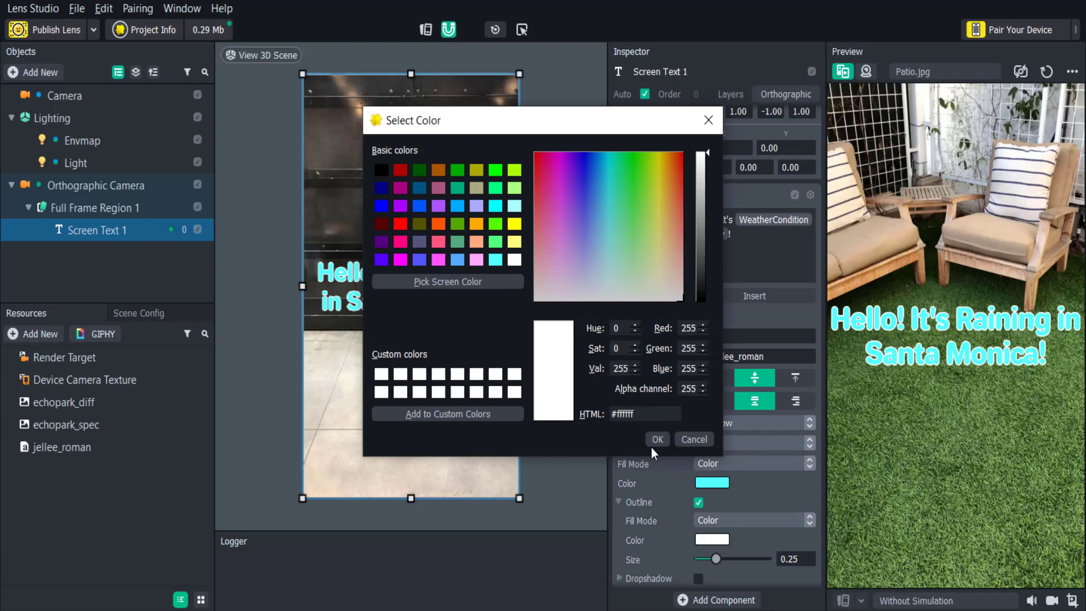
pyautogui.click(657, 439)
pyautogui.scroll(-2, 692, 474)
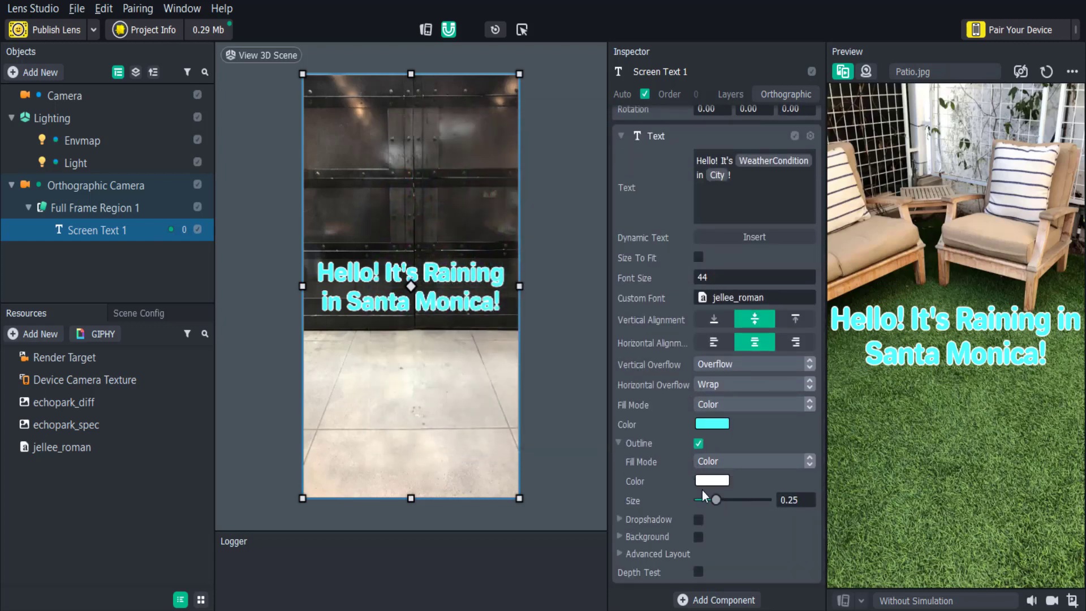
pyautogui.click(699, 536)
pyautogui.scroll(-2, 701, 538)
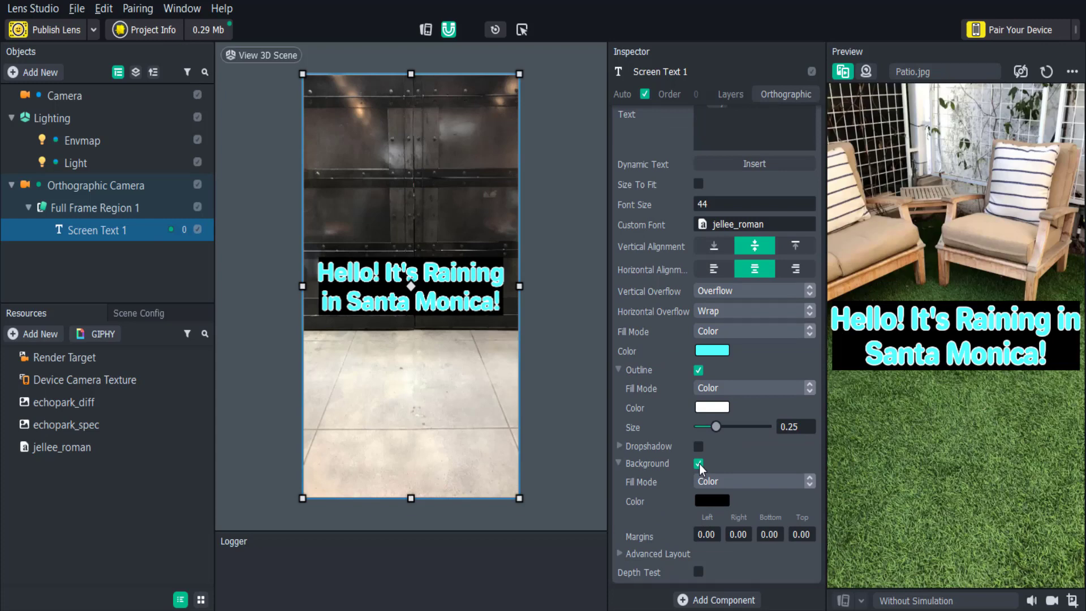
pyautogui.click(699, 464)
pyautogui.scroll(8, 699, 464)
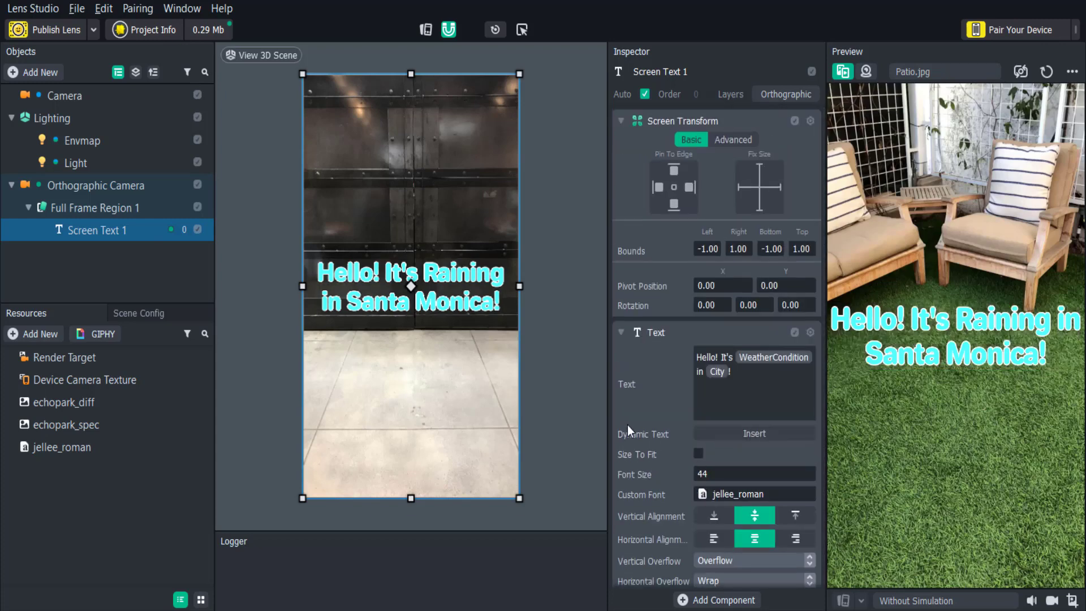
# Add a Tween Manager from the Helper Scripts list to the scene
pyautogui.click(142, 278)
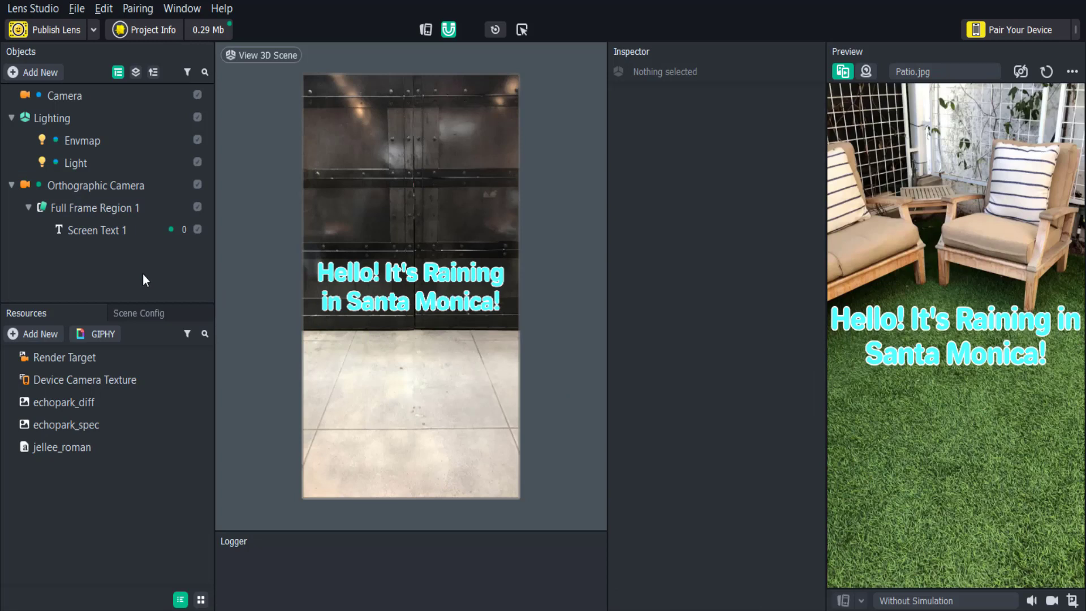
pyautogui.click(44, 74)
pyautogui.scroll(-1, 79, 260)
pyautogui.moveTo(80, 266)
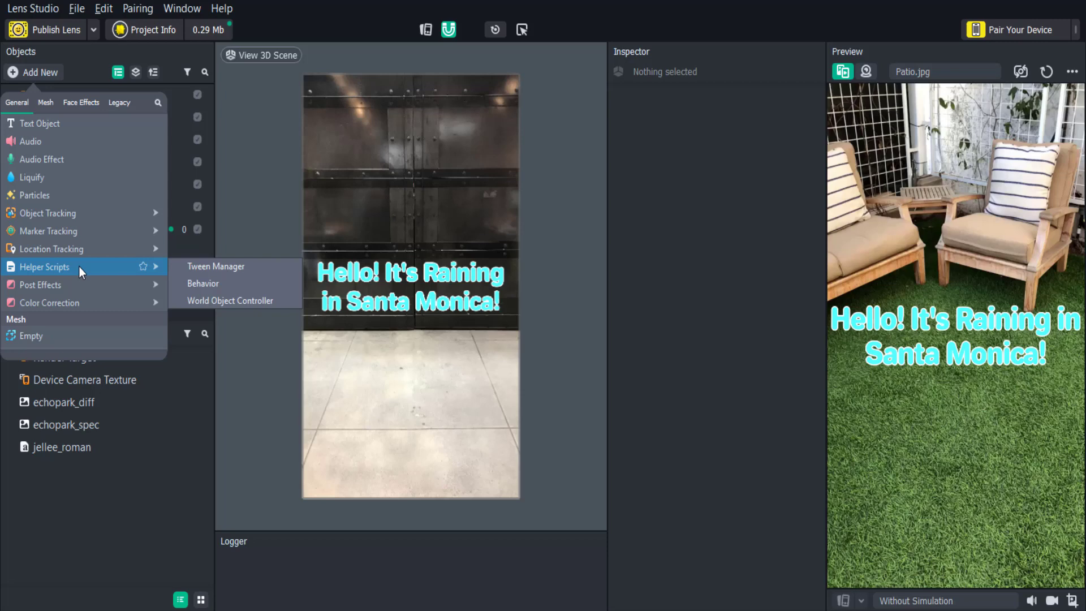
pyautogui.click(199, 267)
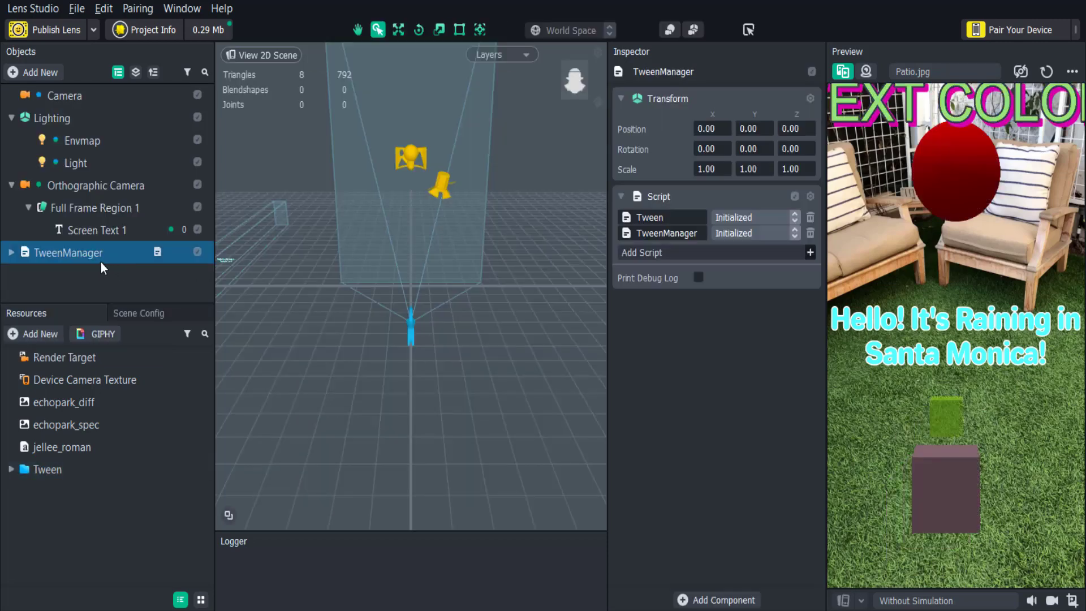
# Move TweenManager above Camera and delete its Examples [REMOVE_ME] child object
pyautogui.moveTo(99, 93); pyautogui.dragTo(18, 96)
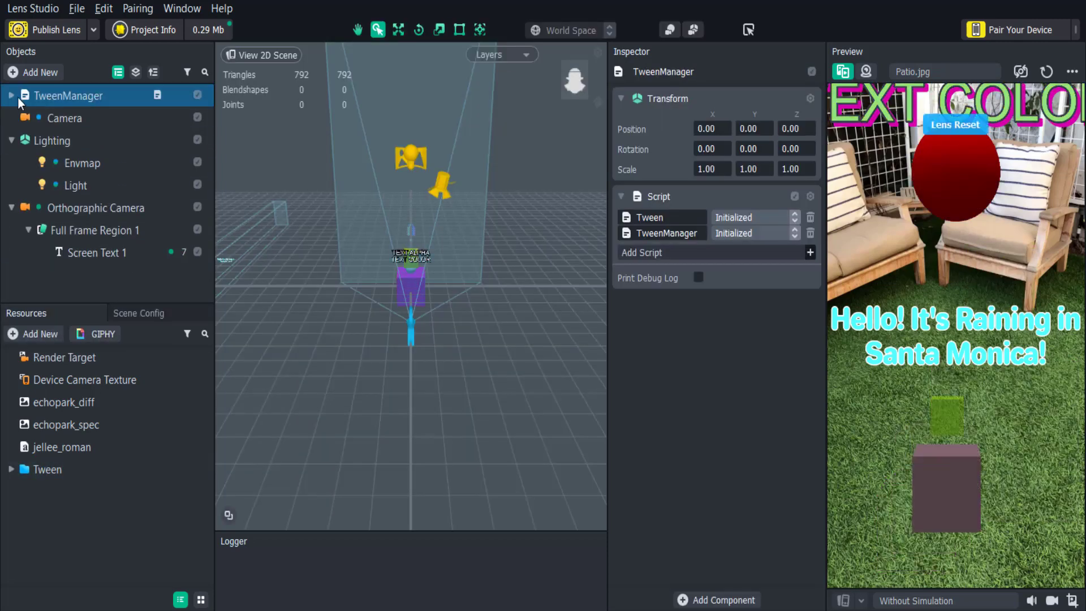
pyautogui.click(12, 96)
pyautogui.click(60, 122)
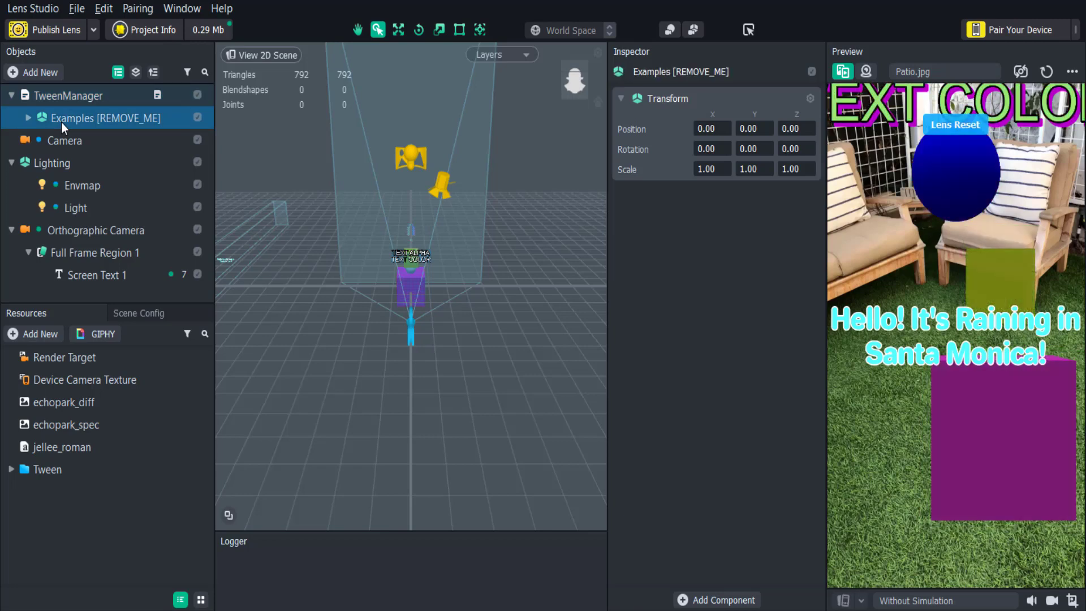
pyautogui.press('Delete')
pyautogui.click(103, 256)
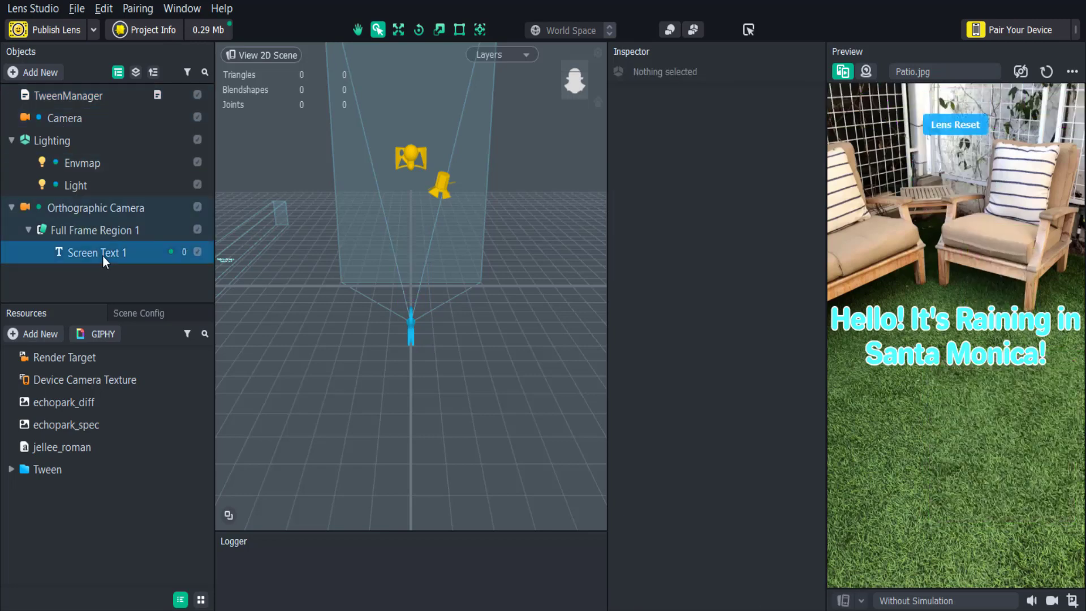
# Attach TweenAlpha and TweenScreenTransform from Tween > TweenTypes to Screen Text 1
pyautogui.click(11, 469)
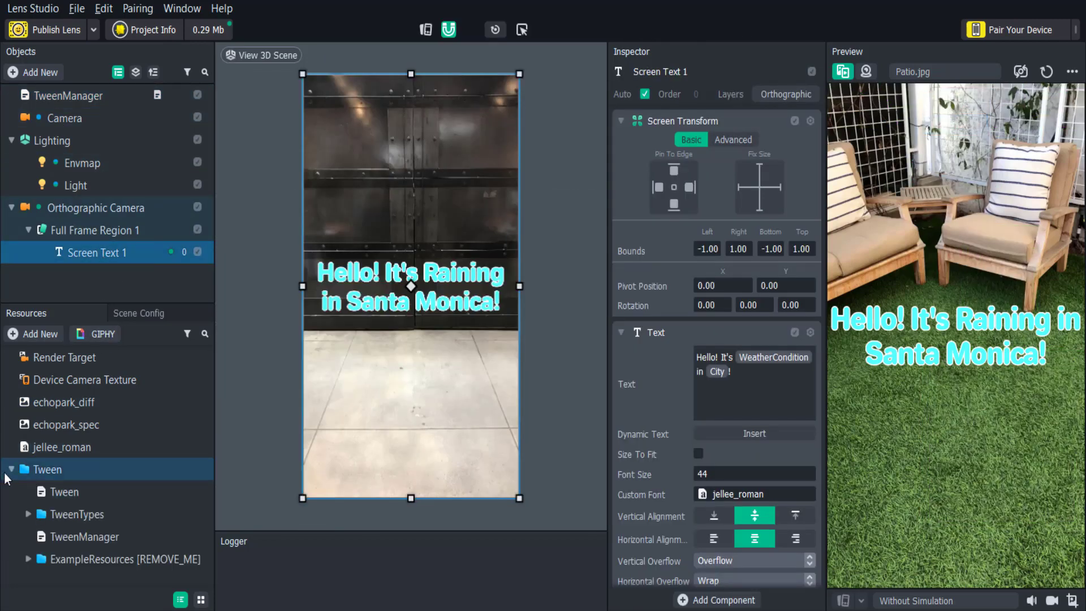
pyautogui.click(24, 514)
pyautogui.scroll(-2, 73, 492)
pyautogui.moveTo(94, 447); pyautogui.dragTo(699, 471)
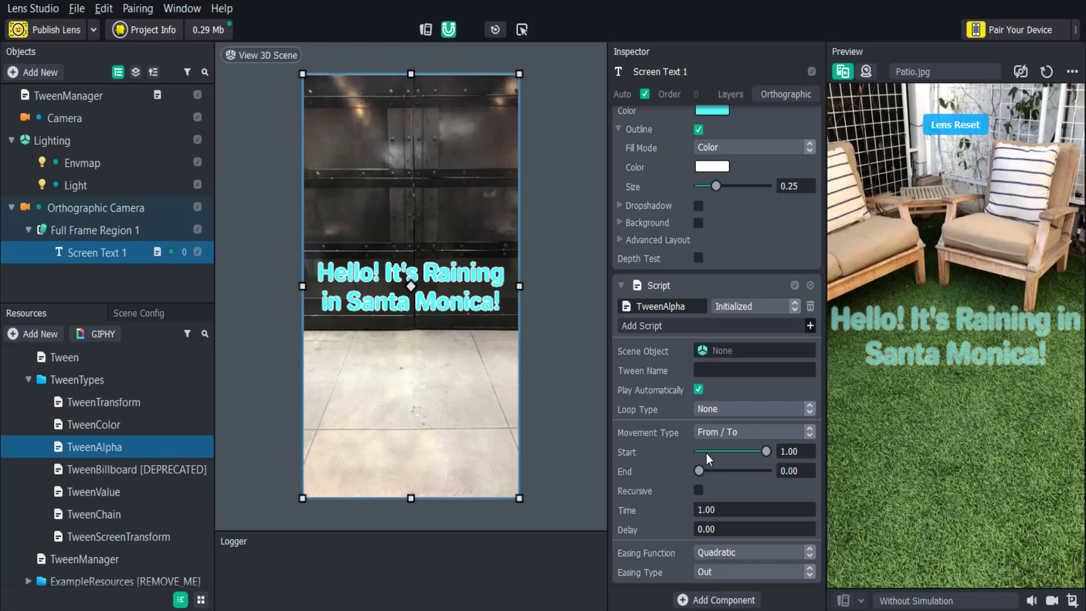
pyautogui.moveTo(137, 534); pyautogui.dragTo(691, 539)
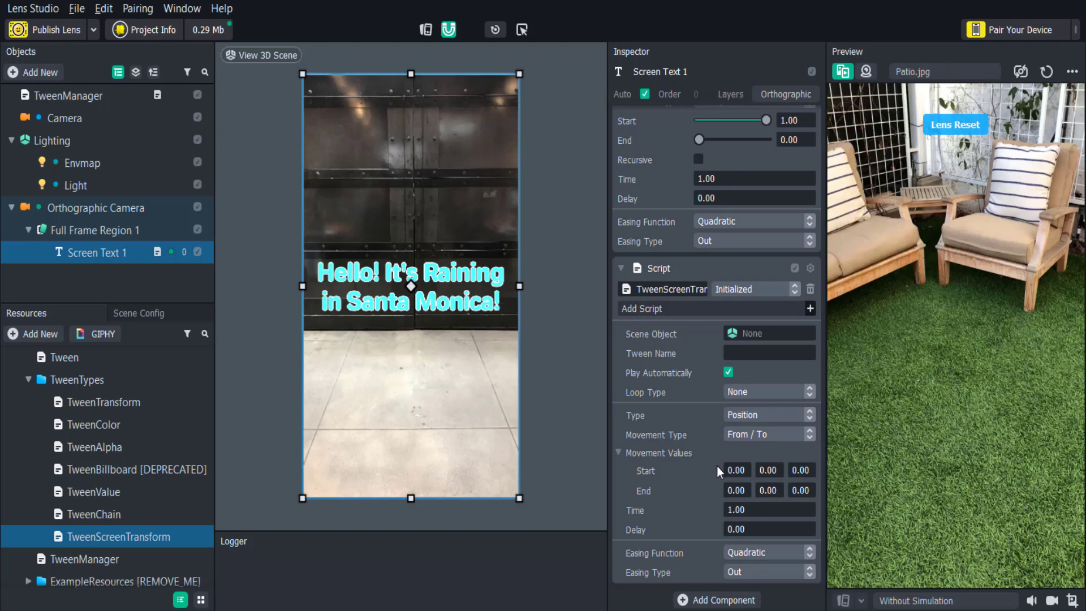
# Set the TweenScreenTransform movement type to Offset with Y offset 10
pyautogui.click(742, 437)
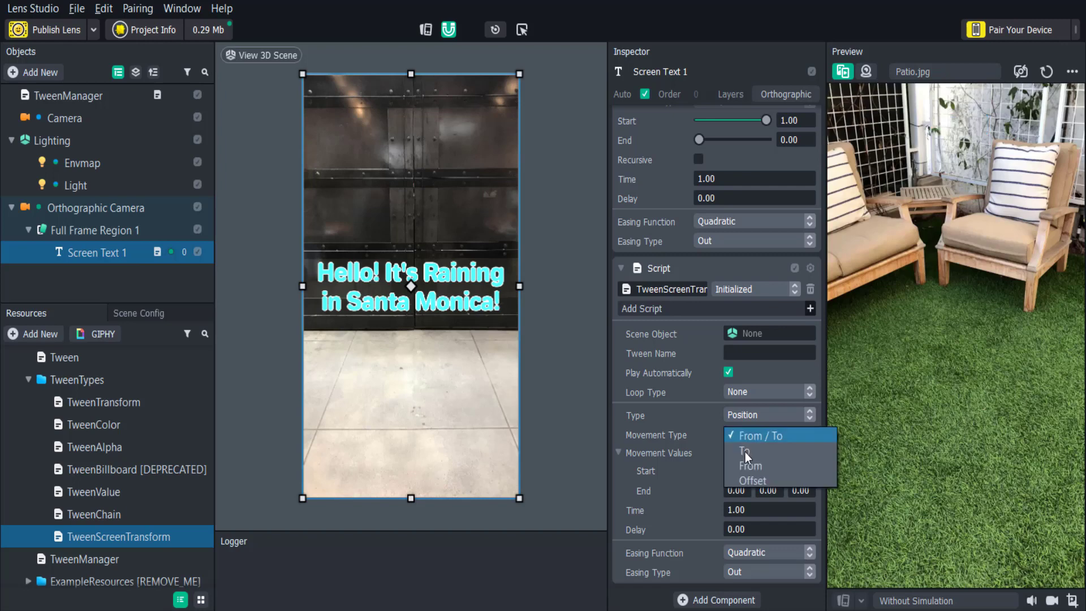
pyautogui.click(749, 476)
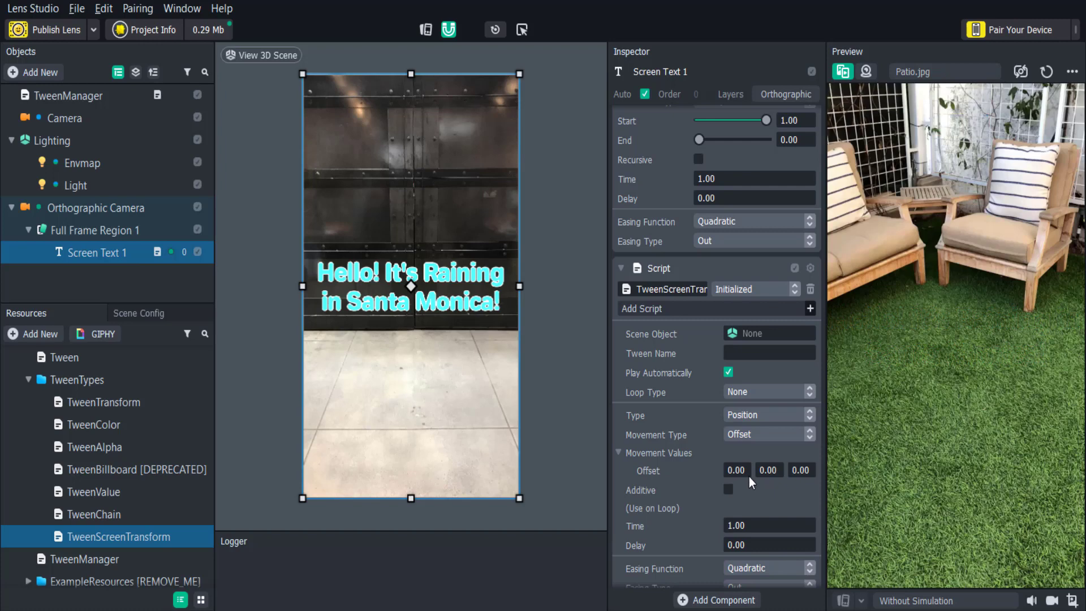
pyautogui.click(767, 470)
pyautogui.write('10')
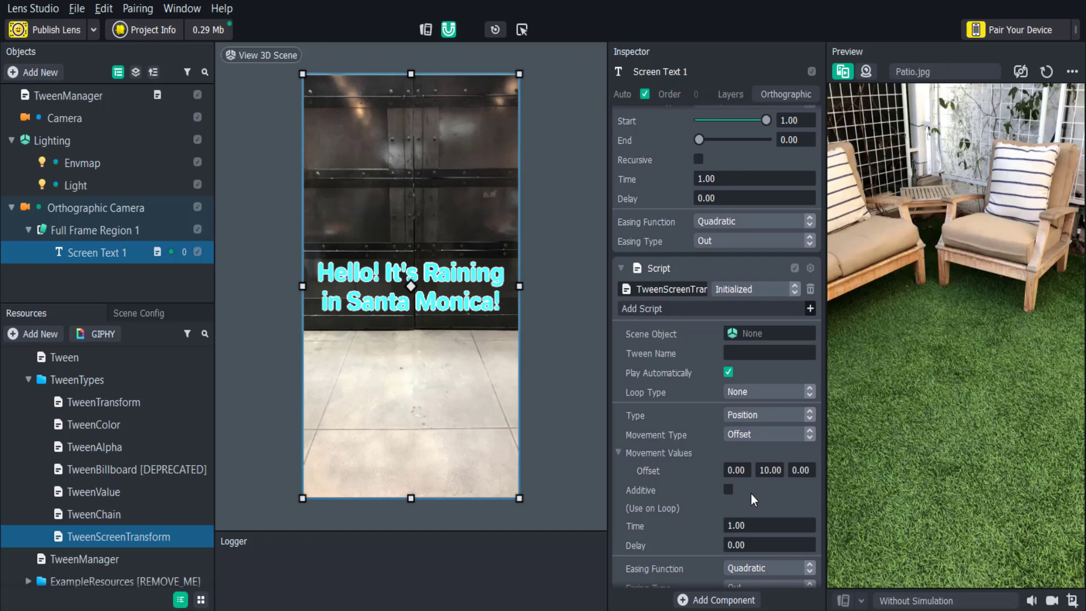